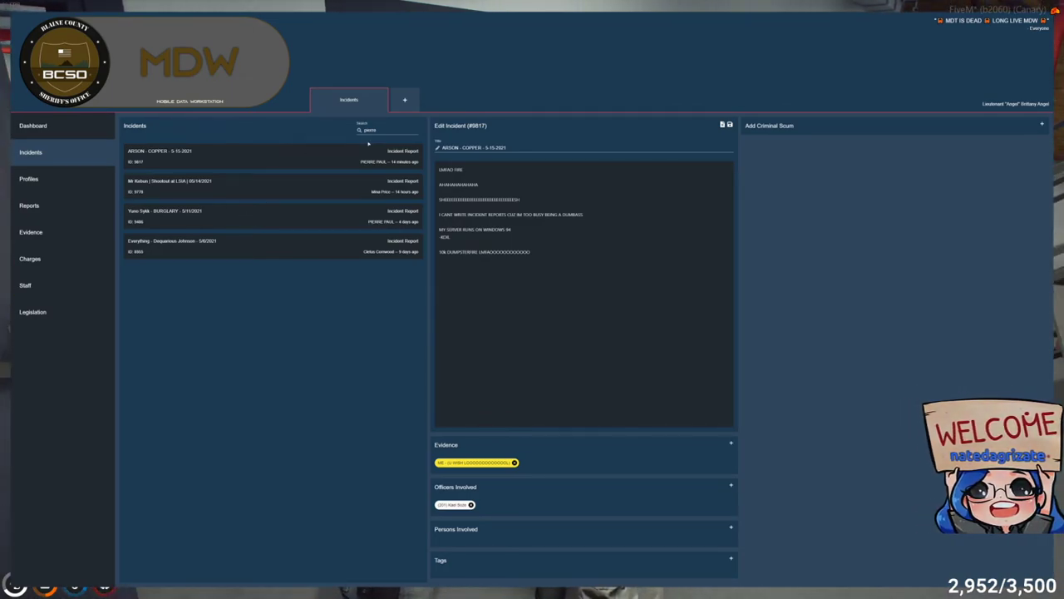
left_click_drag(378, 129, 299, 123)
key("BackSpace")
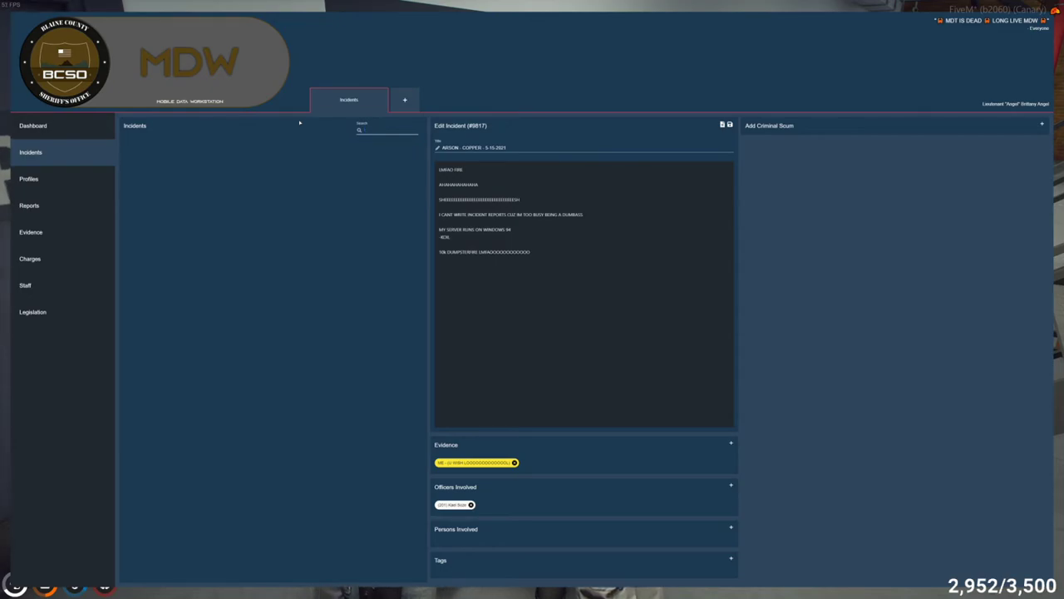
type("mivalis")
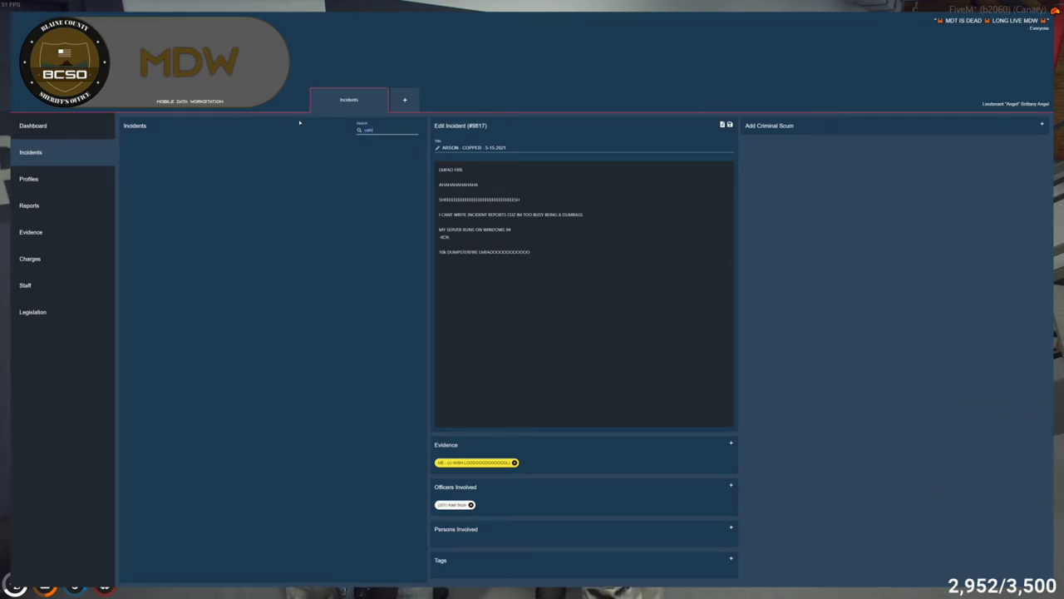
left_click(331, 165)
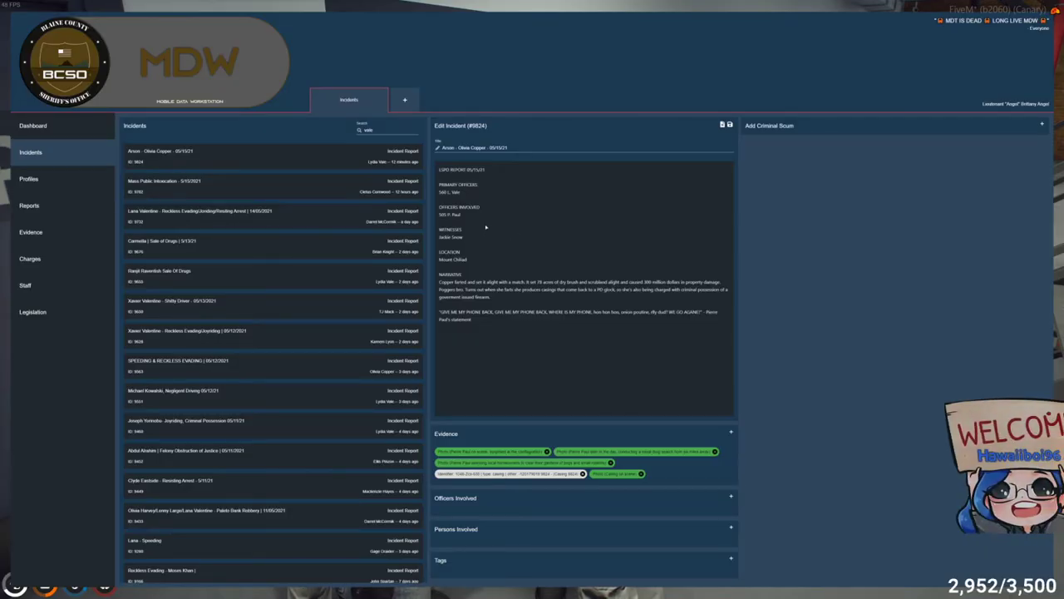